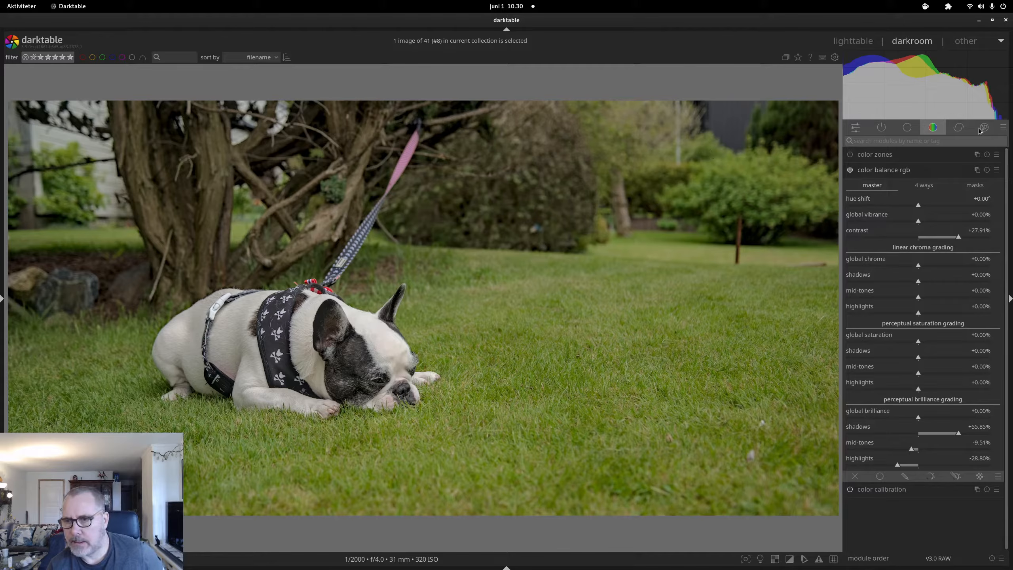
Show the 'correct' module group so the retouch module is available
click(960, 127)
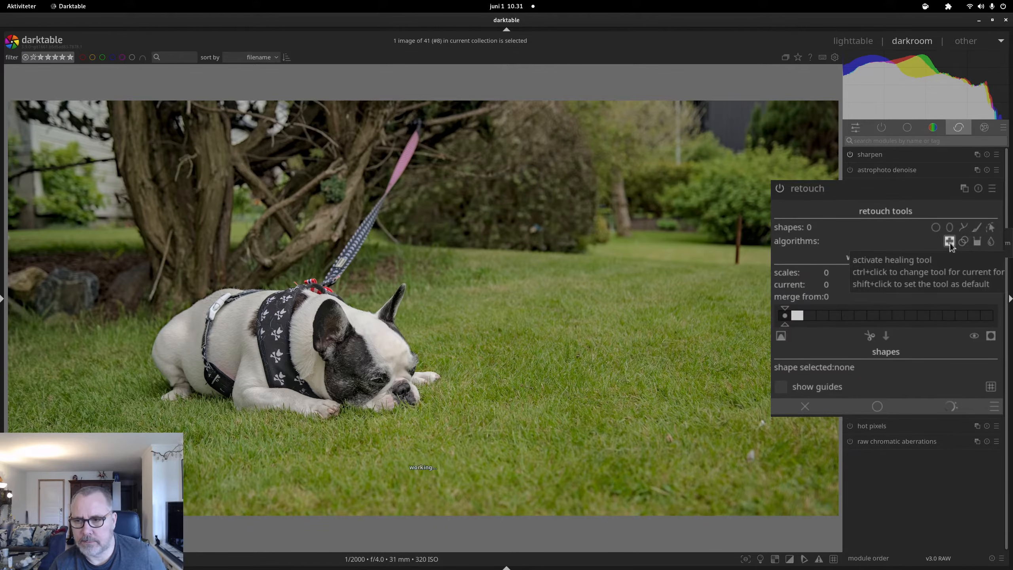
Trace a retouch path along the pink leash from the dog's collar to its top end
click(966, 228)
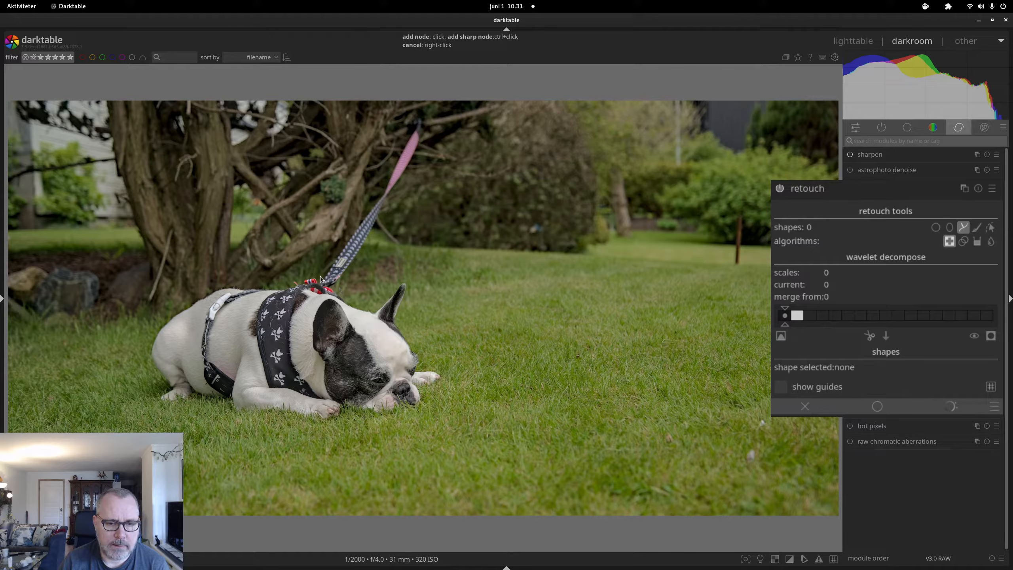
click(321, 279)
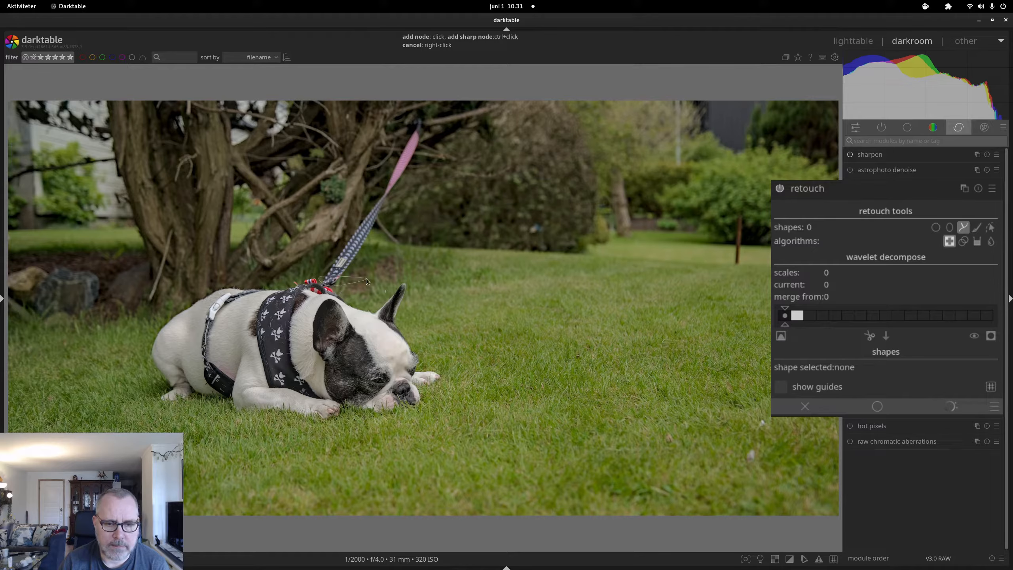
click(344, 284)
click(387, 196)
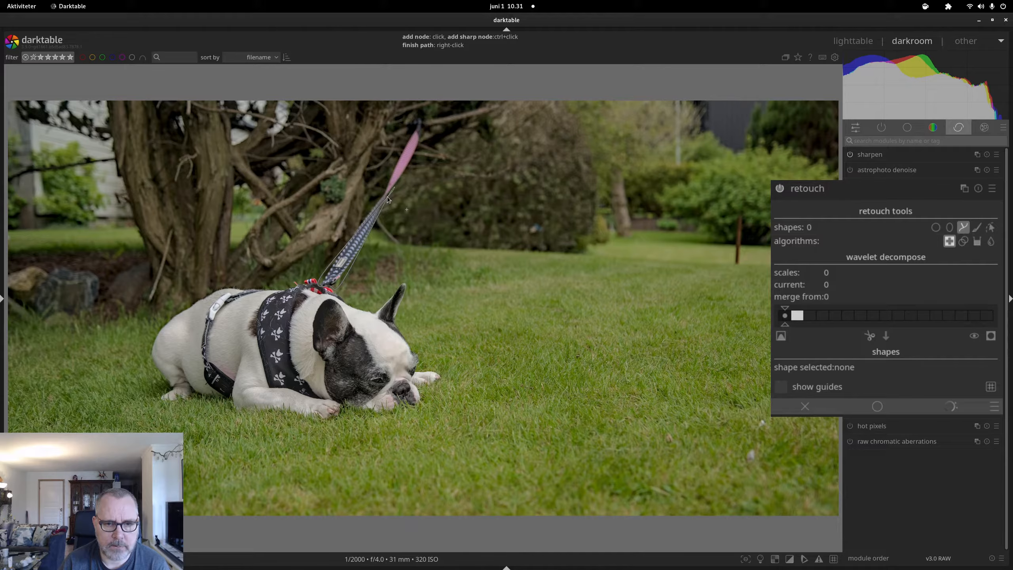
click(414, 129)
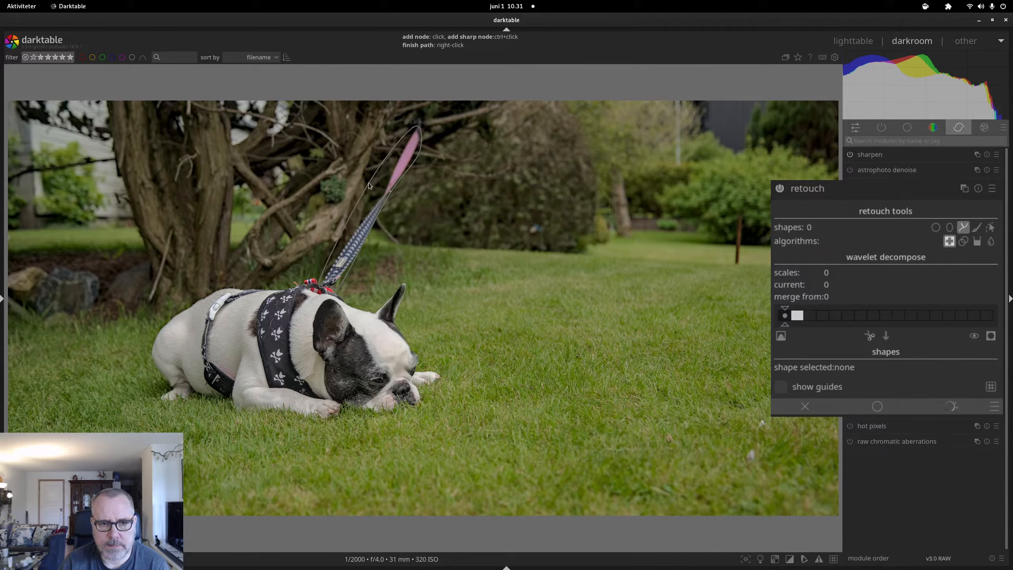
Close the leash path as shape #1 and shift its heal source slightly up and right
right_click(359, 214)
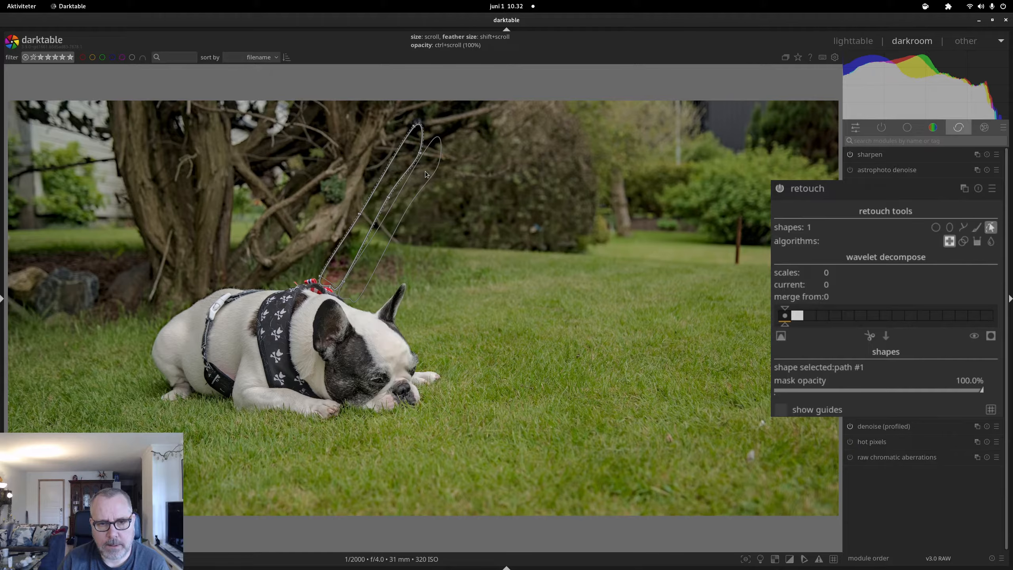
drag(426, 174, 431, 163)
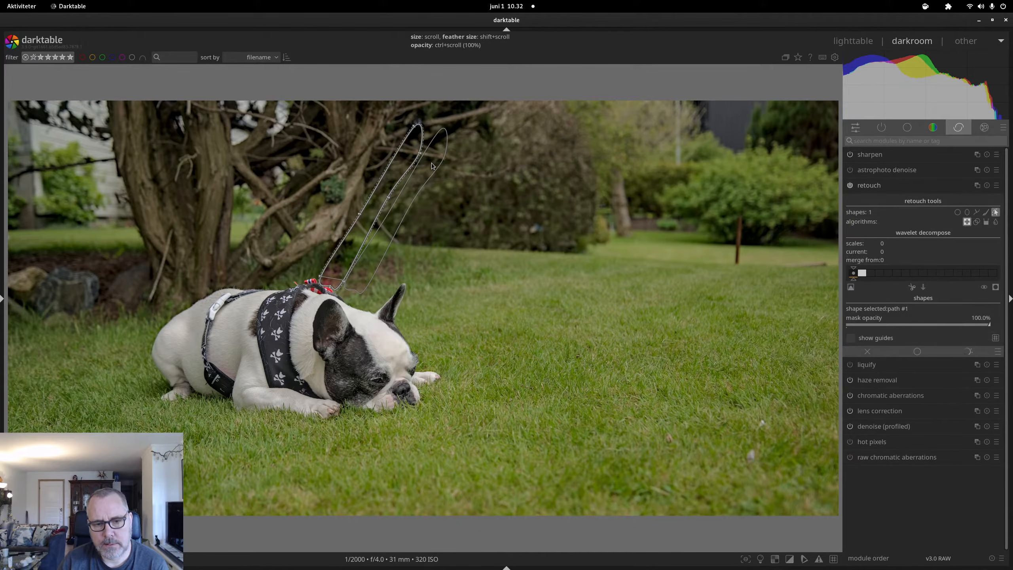
Collapse retouch and toggle it off and on to compare the photo with and without the leash
click(898, 187)
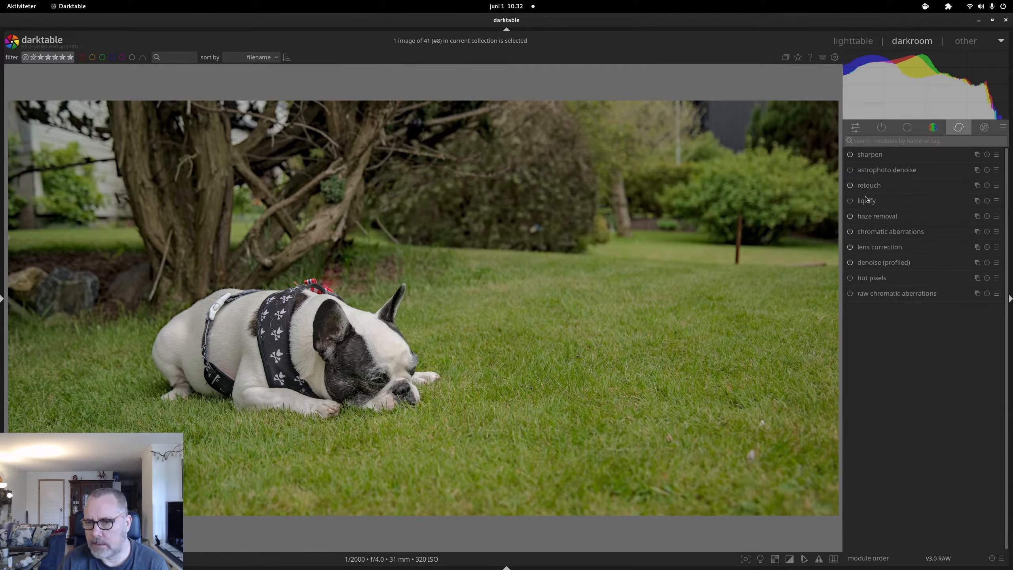
click(851, 186)
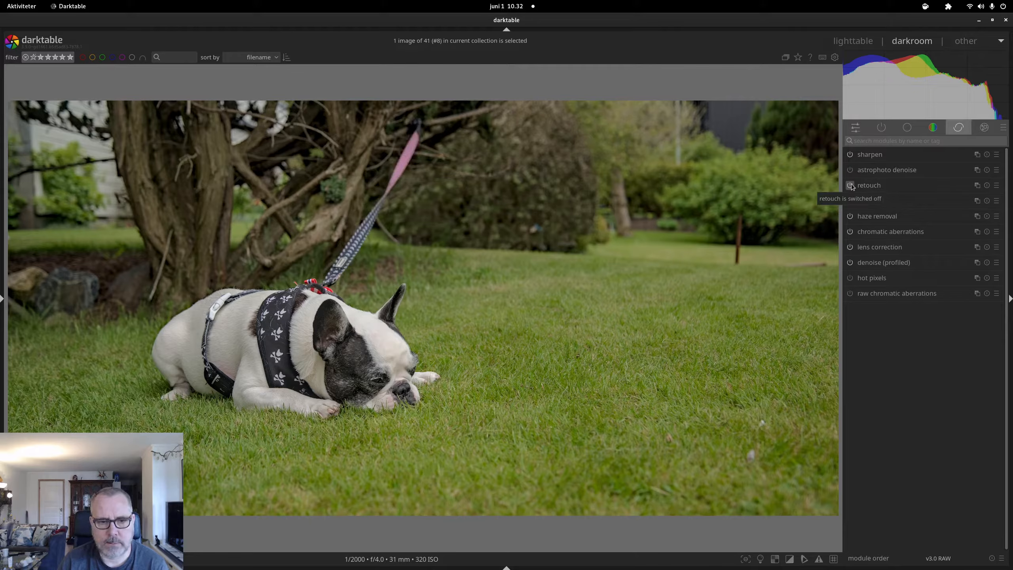
click(851, 186)
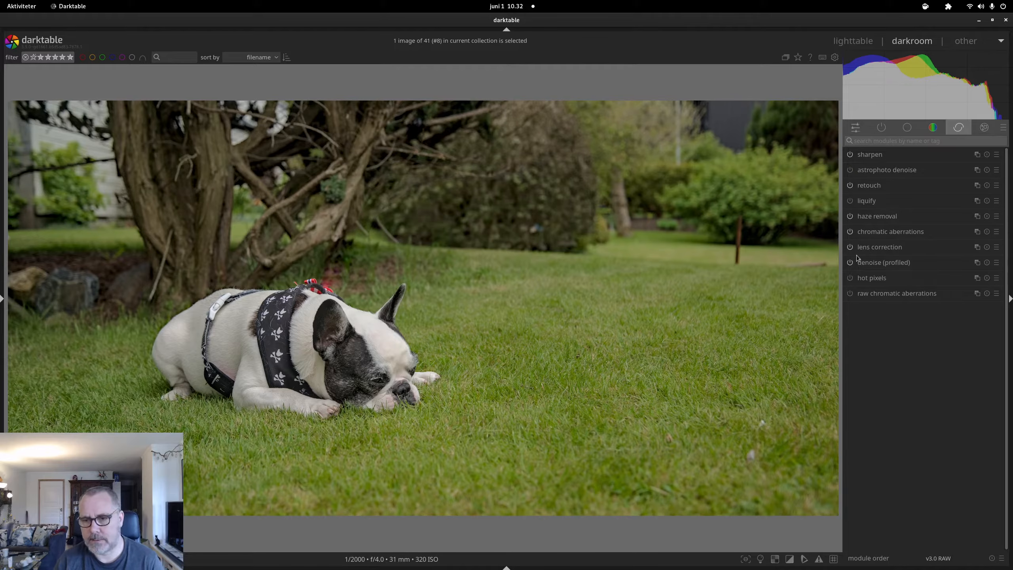
click(850, 185)
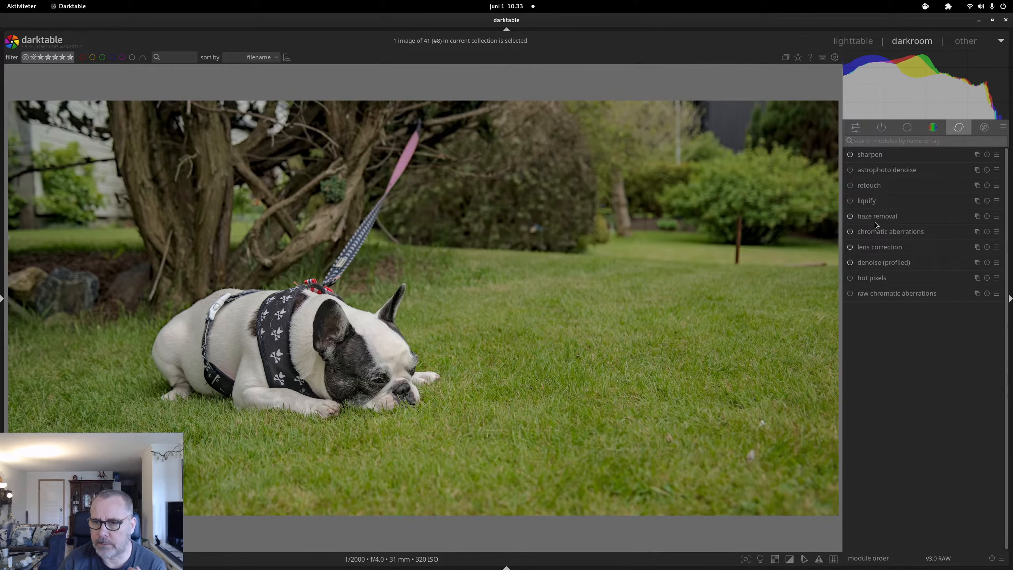
click(850, 186)
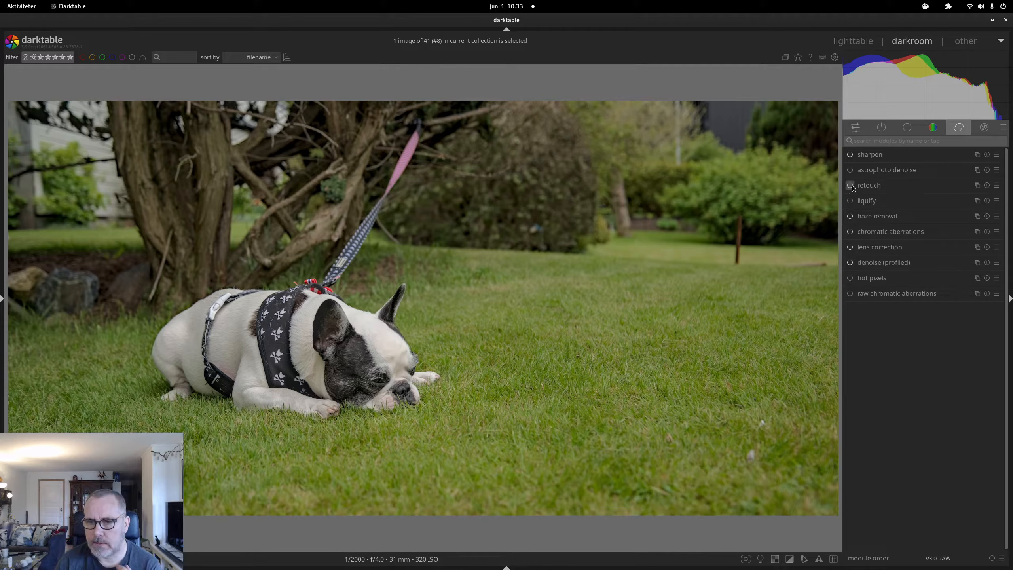
Expand retouch again and make cloning the active algorithm
click(910, 185)
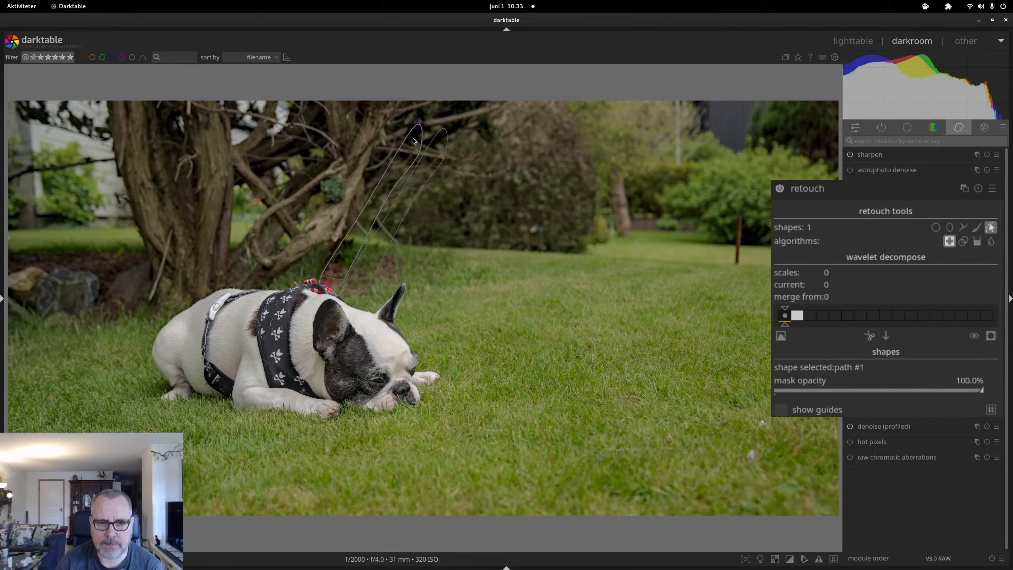
click(966, 241)
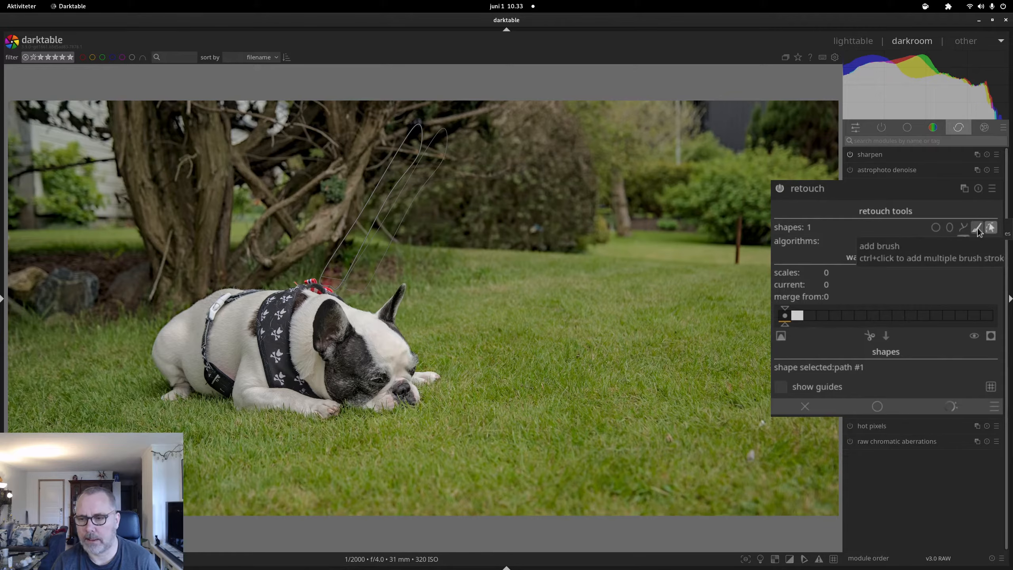
Arm the freehand brush shape and adjust its hardness to about 37%
click(978, 228)
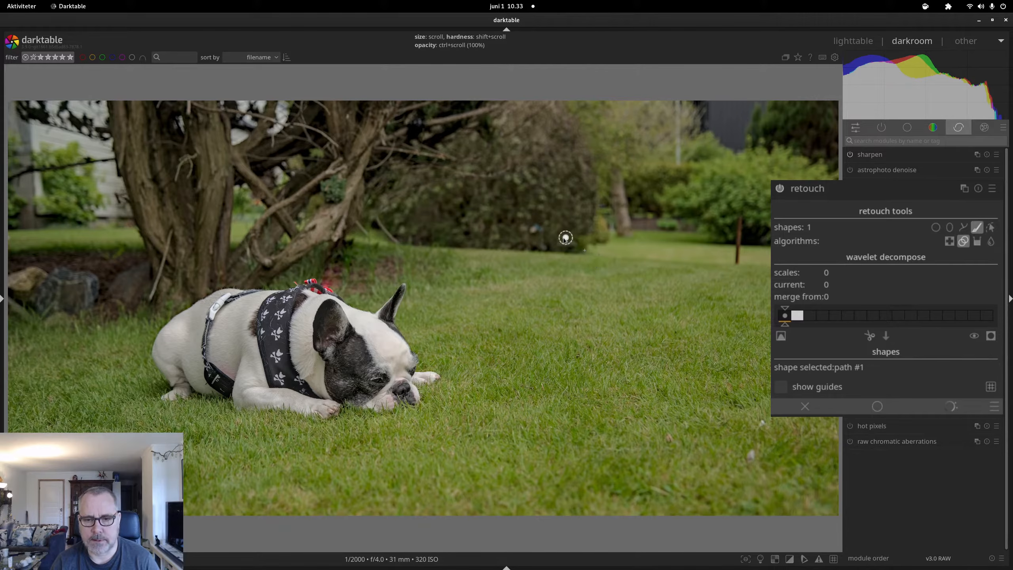
scroll(550, 255, up, 2)
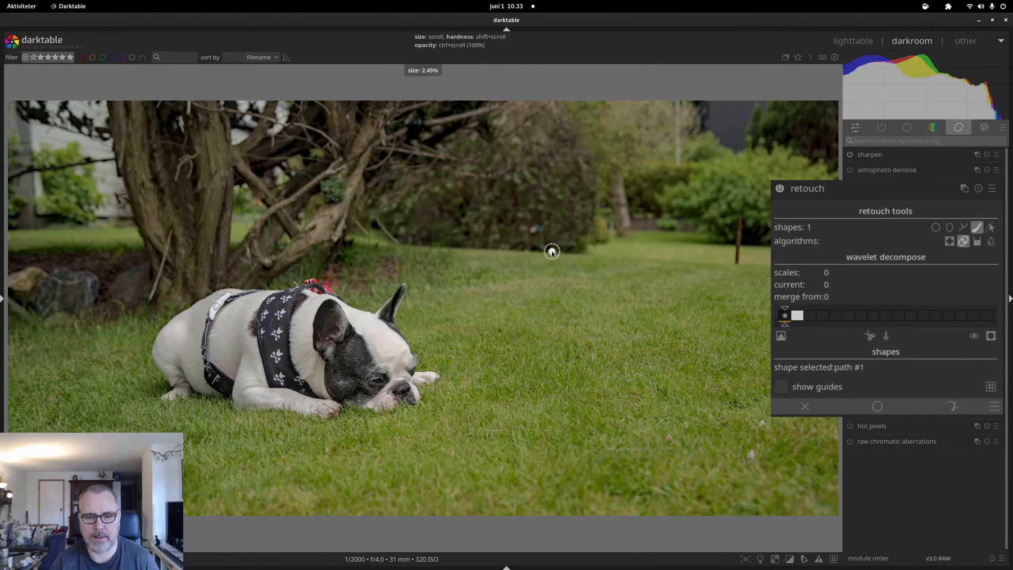
scroll(518, 238, up, 5)
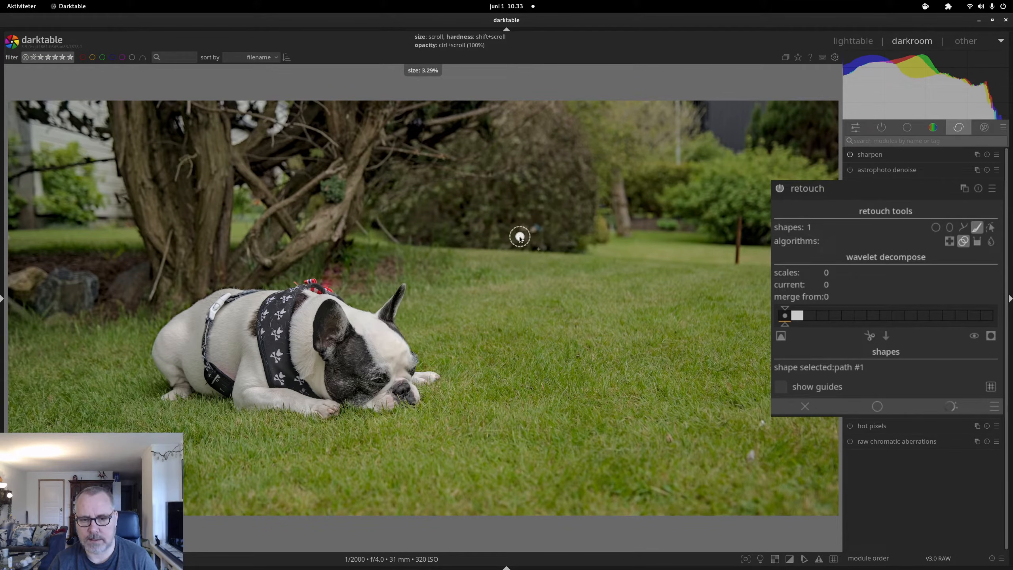
scroll(525, 236, up, 4)
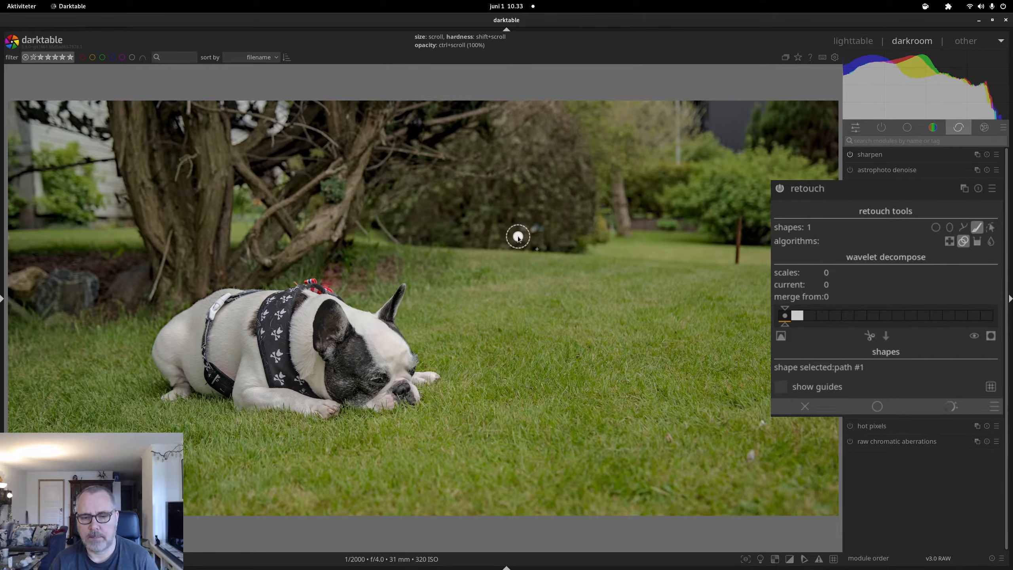
scroll(519, 238, down, 3)
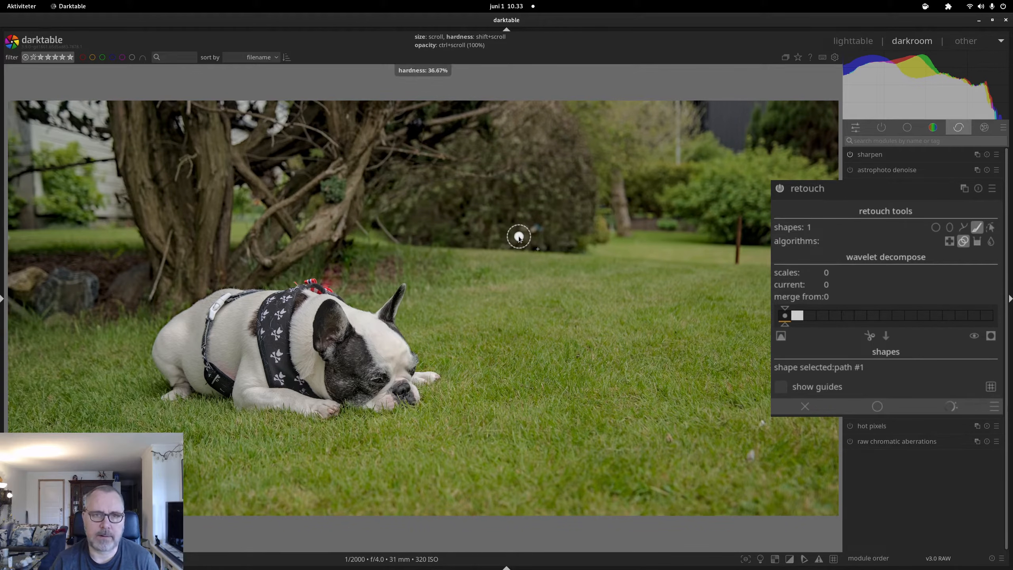
scroll(519, 238, down, 3)
scroll(520, 238, down, 1)
scroll(503, 238, down, 1)
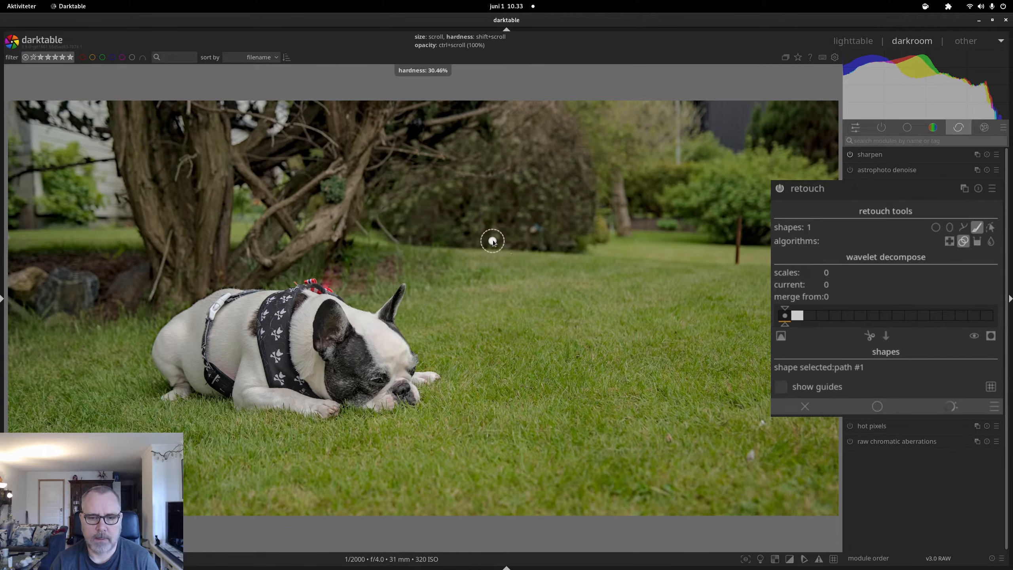
scroll(496, 238, up, 3)
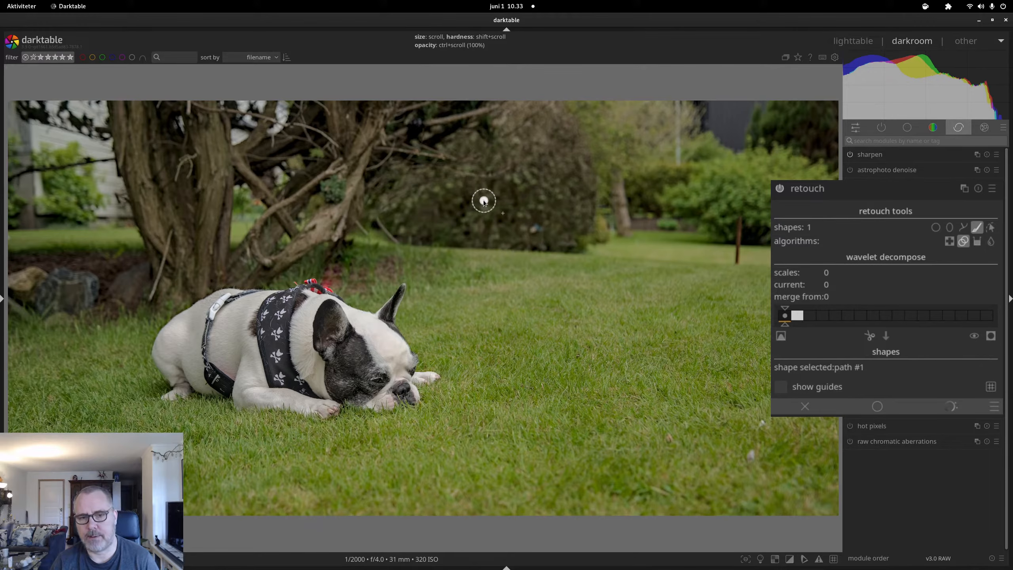
scroll(484, 202, up, 4)
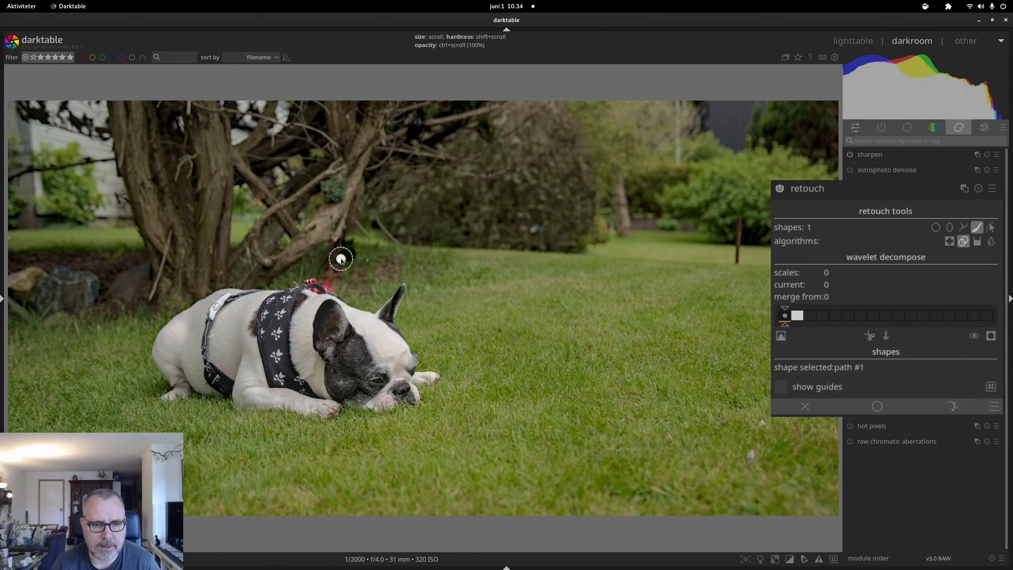
Paint four clone strokes over the twigs and clutter between the tree trunk and the dog's back
mouse_move(341, 257)
mouse_down()
mouse_move(346, 246)
mouse_move(332, 265)
mouse_move(344, 272)
mouse_move(330, 263)
mouse_move(335, 251)
mouse_move(335, 280)
mouse_move(323, 281)
mouse_move(348, 264)
mouse_up()
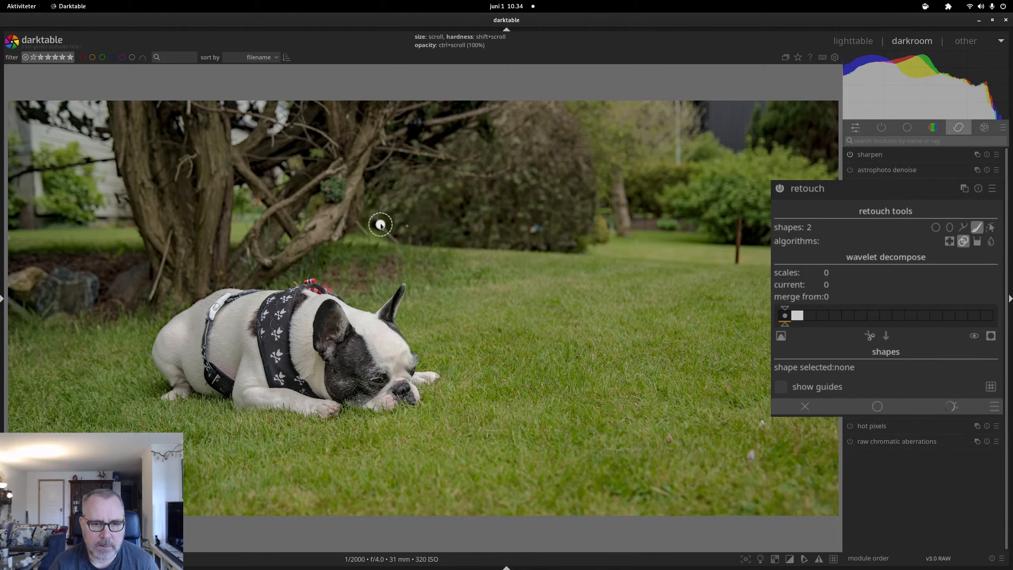
drag(381, 224, 404, 252)
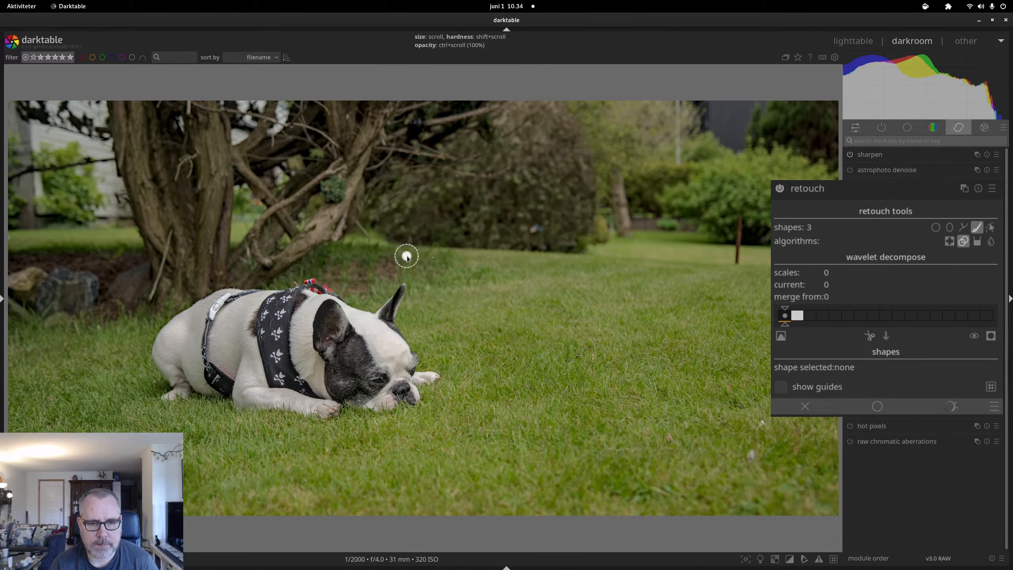
drag(365, 234, 368, 240)
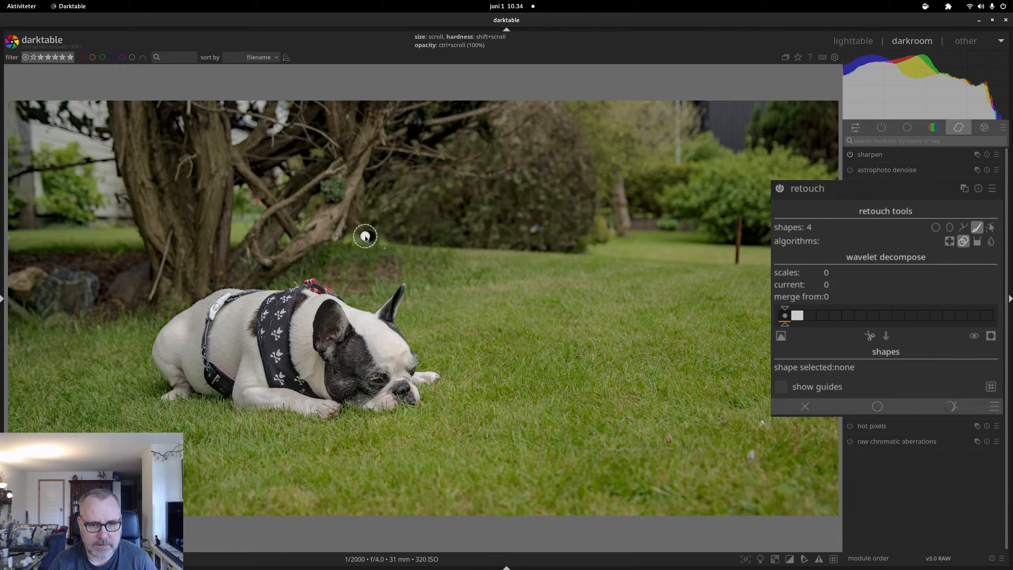
drag(365, 236, 378, 239)
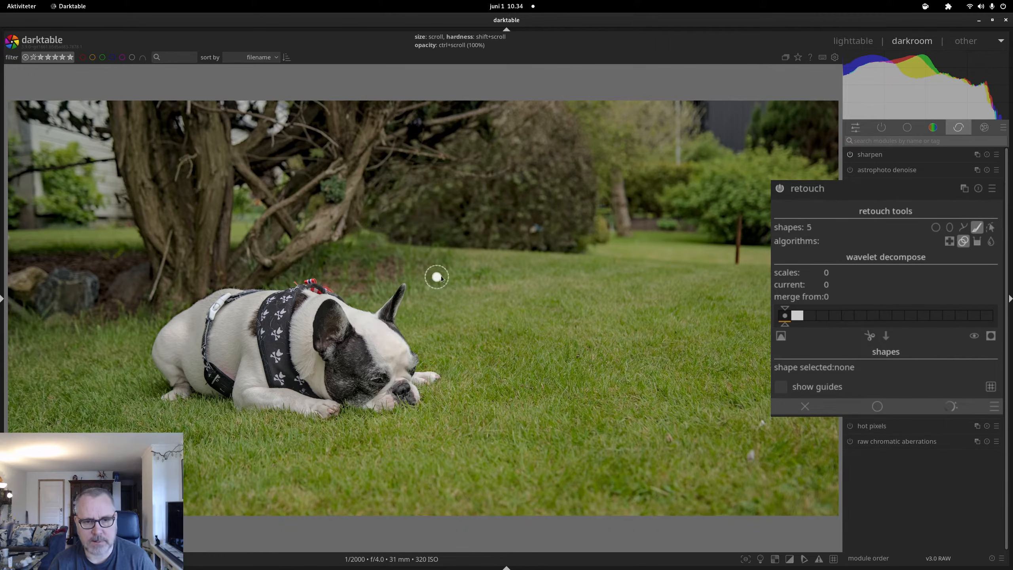
Clone along the tree edge from a nearby source spot, then over the right-hand shrub
shift+click(407, 226)
drag(368, 230, 385, 235)
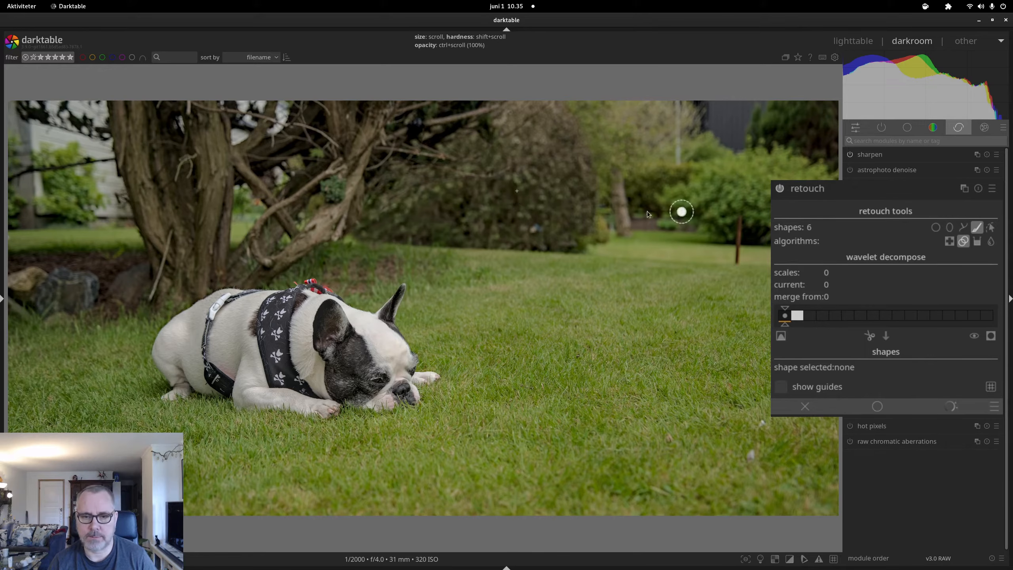
mouse_move(509, 171)
mouse_down()
mouse_move(449, 171)
mouse_move(507, 173)
mouse_up()
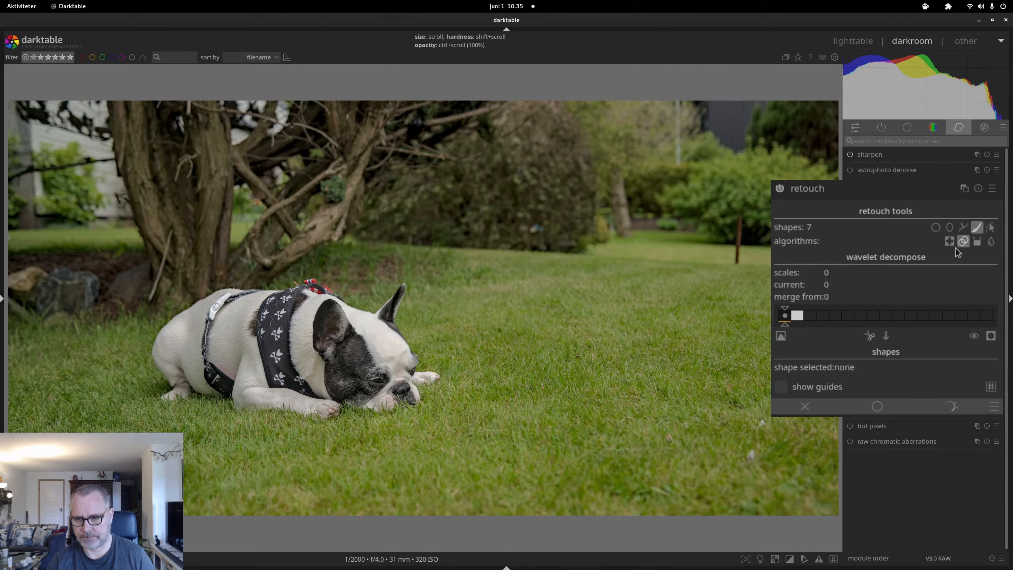
Choose the path shape with the heal algorithm and place a node around the garden stake
click(965, 228)
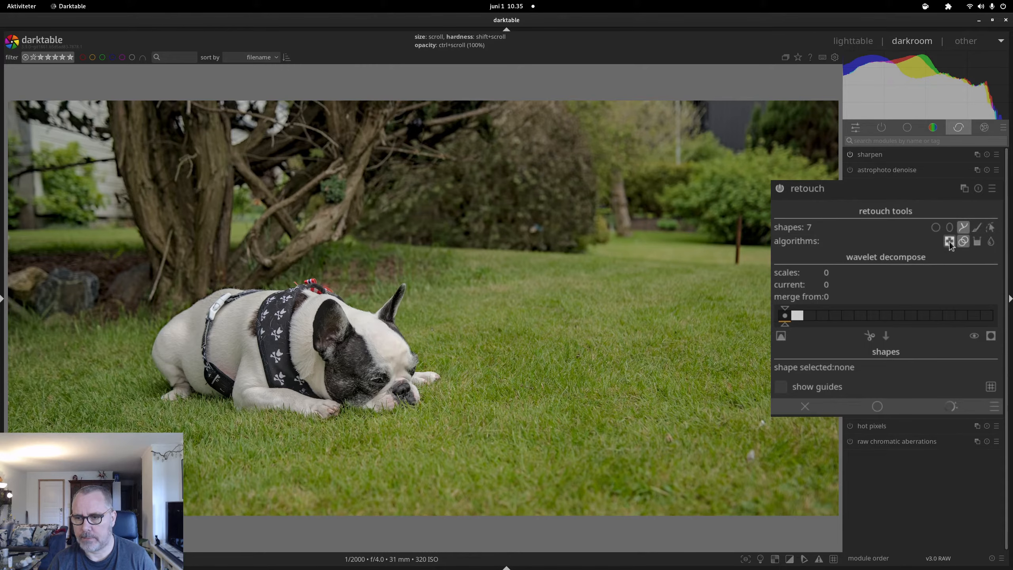
click(950, 241)
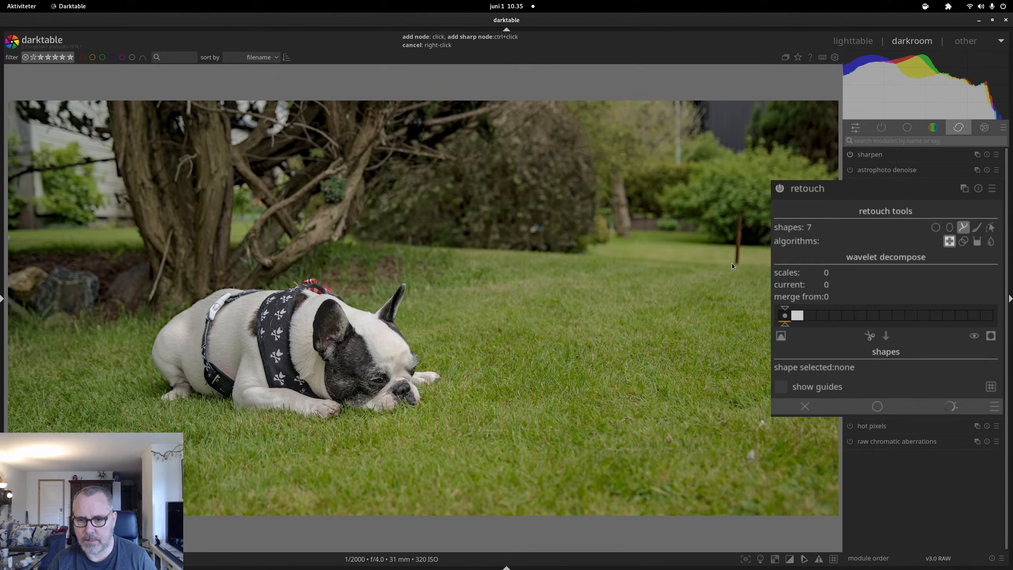
click(738, 211)
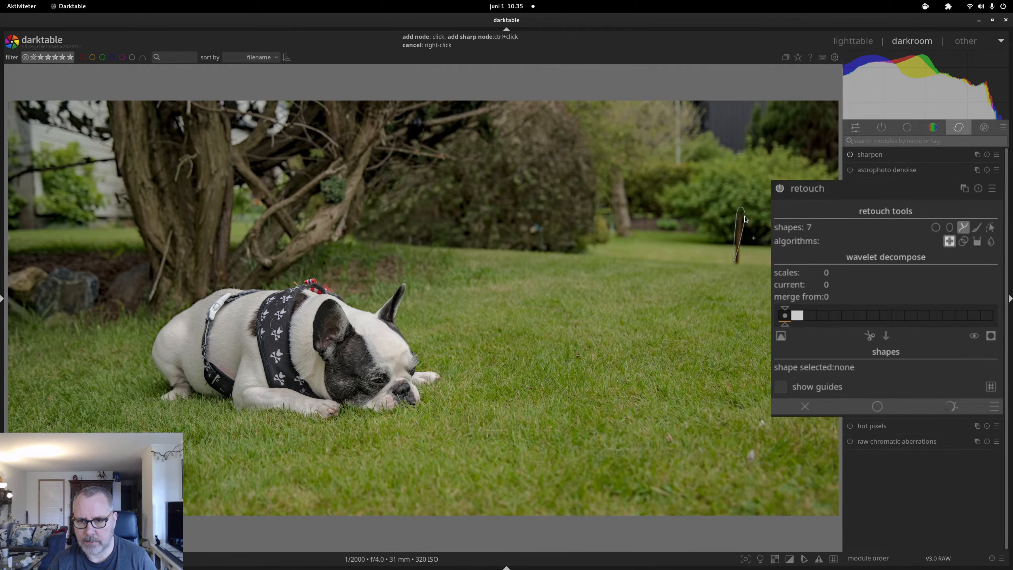
Close the stake path, move its heal source onto clean grass, and hide shape outlines
right_click(743, 261)
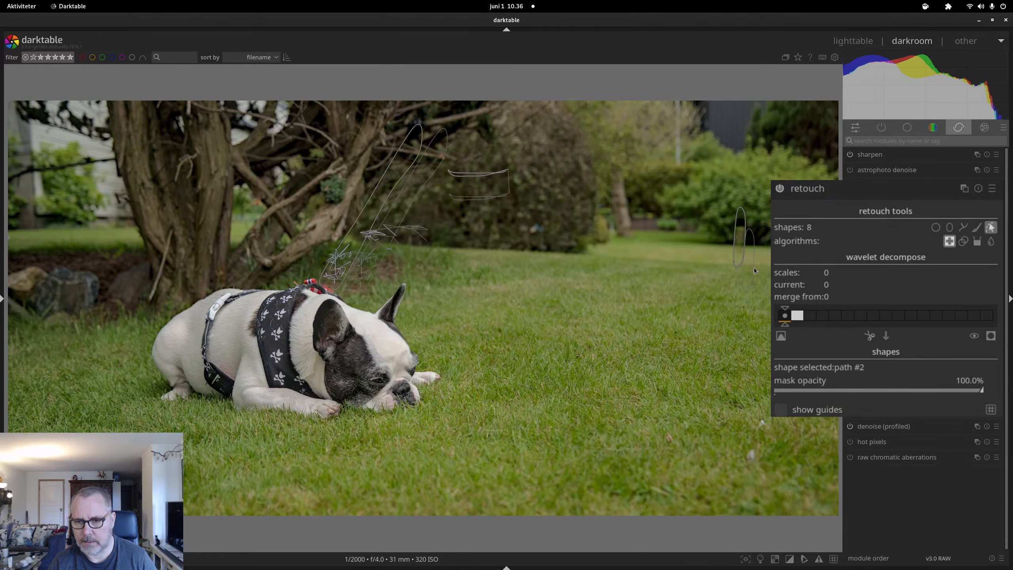
drag(747, 265, 753, 246)
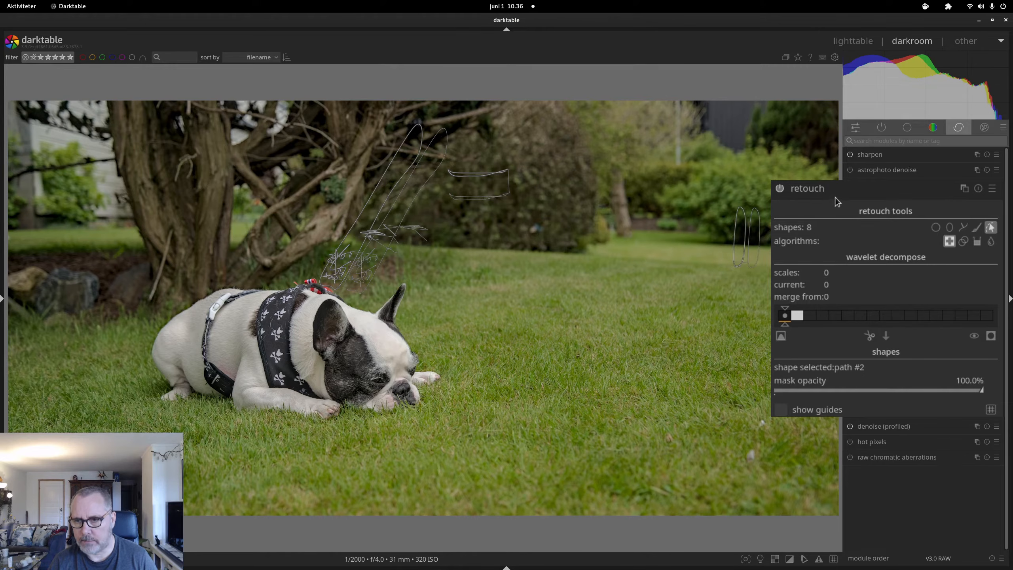
click(991, 228)
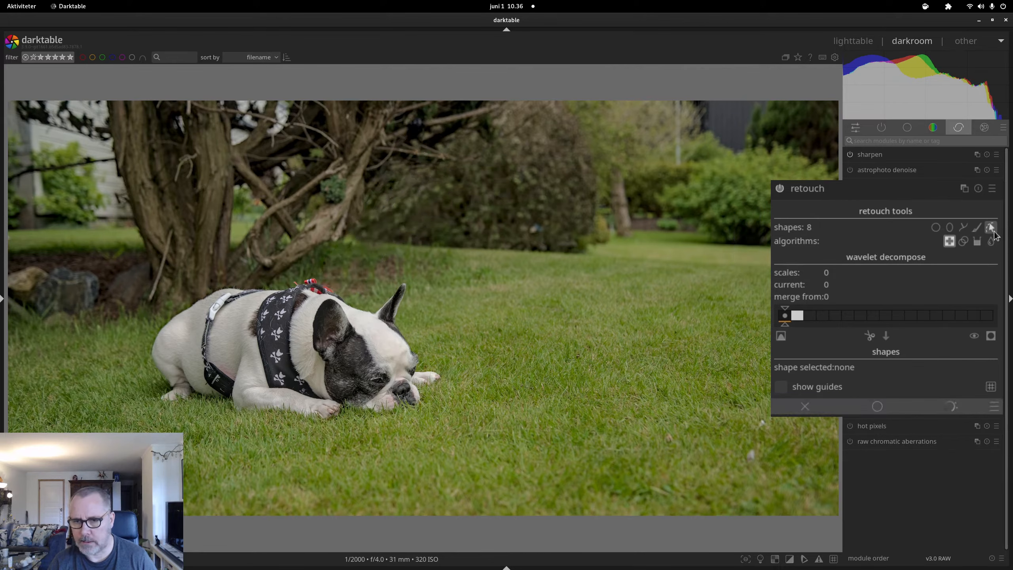